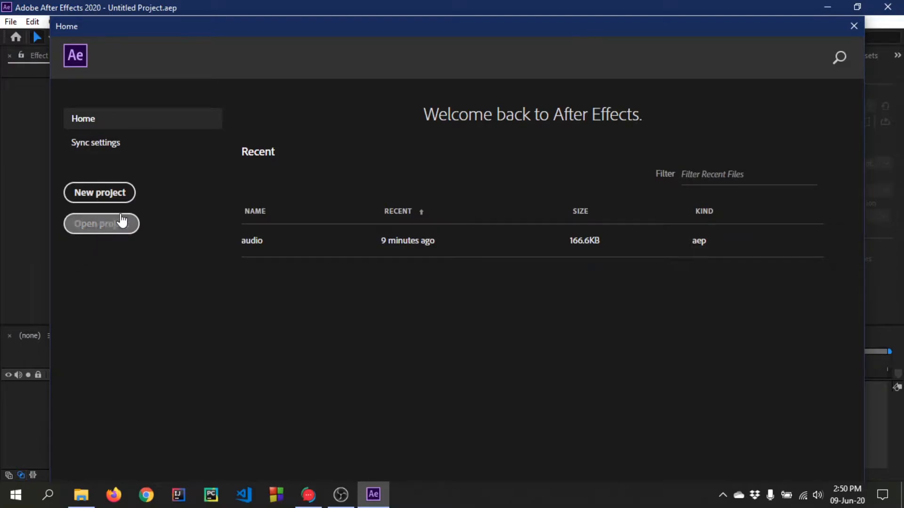
# Start a new project and create a composition named audio01, keeping the default settings
pyautogui.click(120, 198)
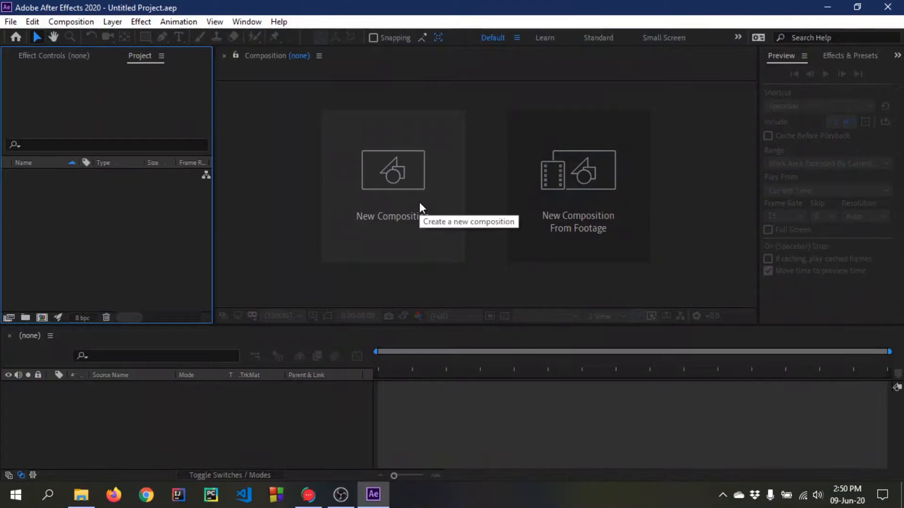
pyautogui.click(372, 191)
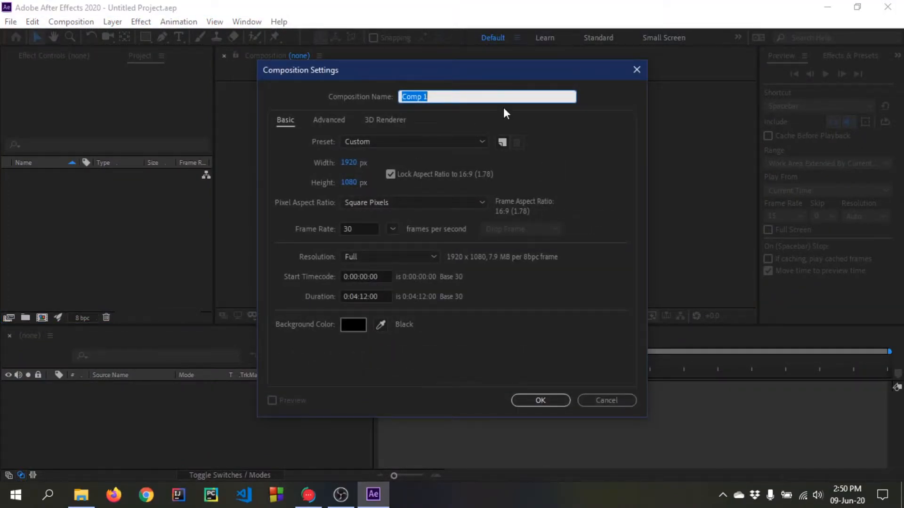
pyautogui.write('audio01')
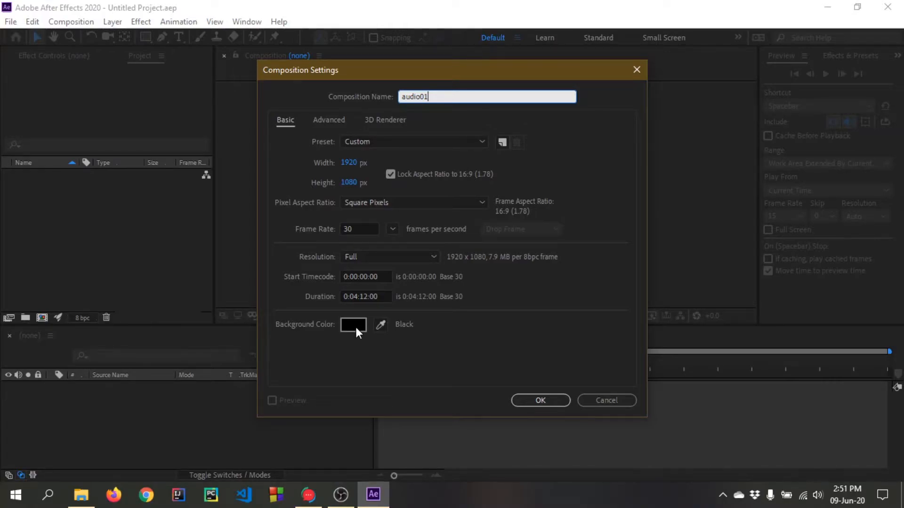
pyautogui.click(546, 400)
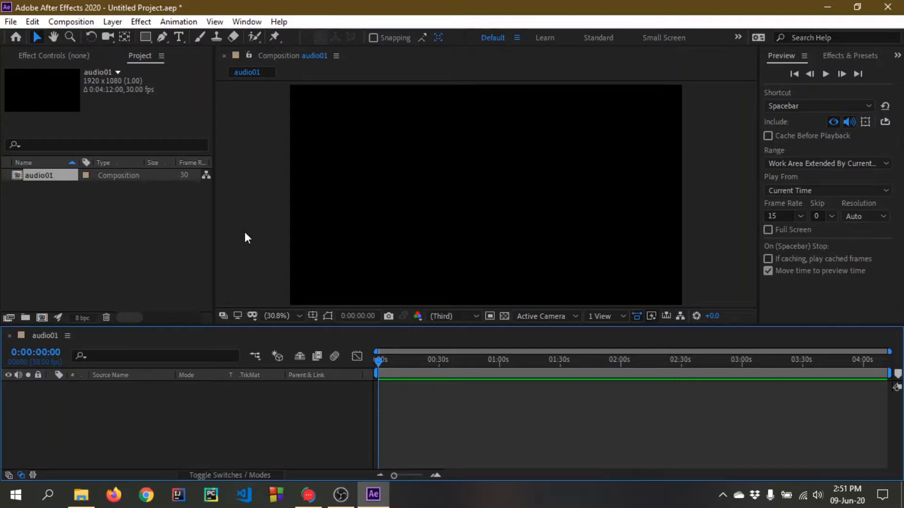
# Import the audio01 sound file and the blurry city picture from the desktop's audio folder into the project
pyautogui.click(75, 504)
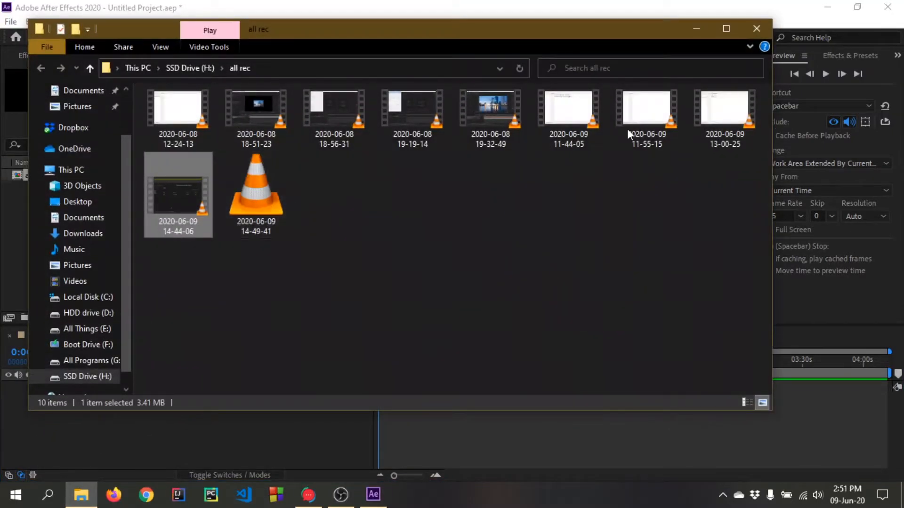
pyautogui.click(743, 34)
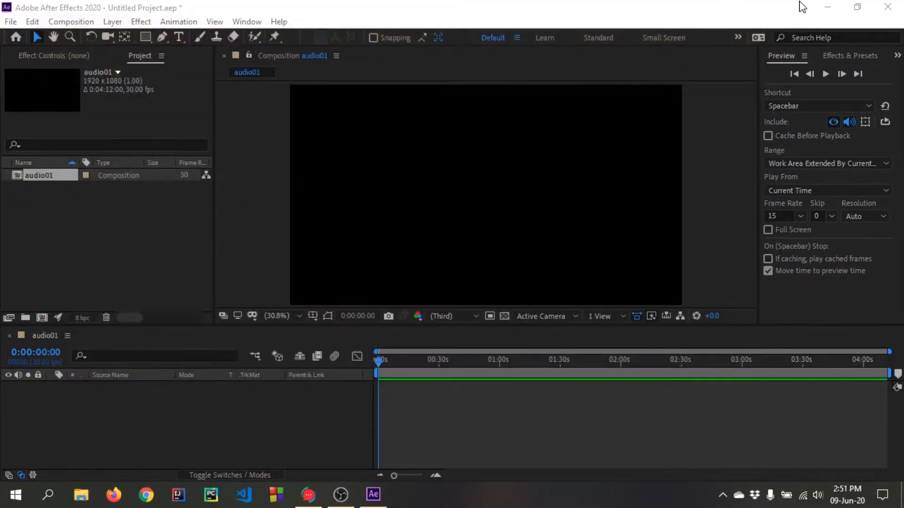
pyautogui.click(827, 6)
pyautogui.doubleClick(34, 252)
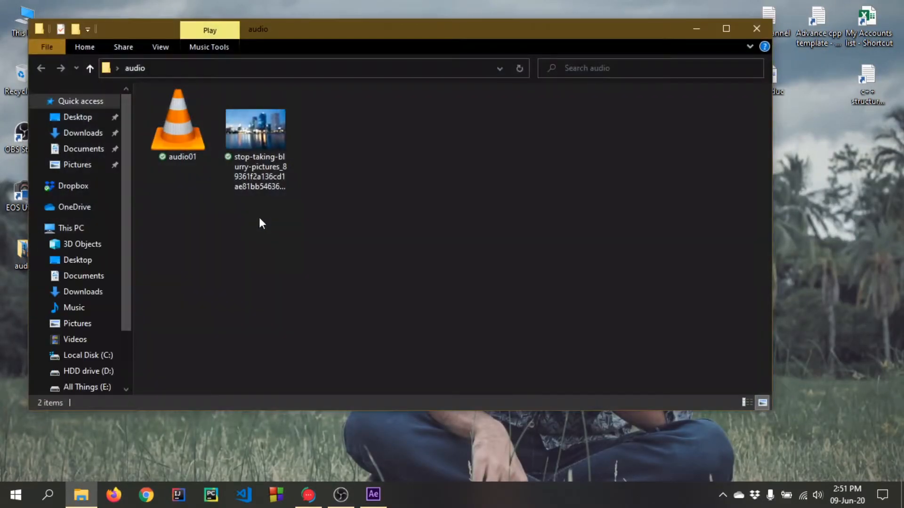
pyautogui.moveTo(394, 174); pyautogui.dragTo(144, 118)
pyautogui.moveTo(233, 120); pyautogui.dragTo(51, 259)
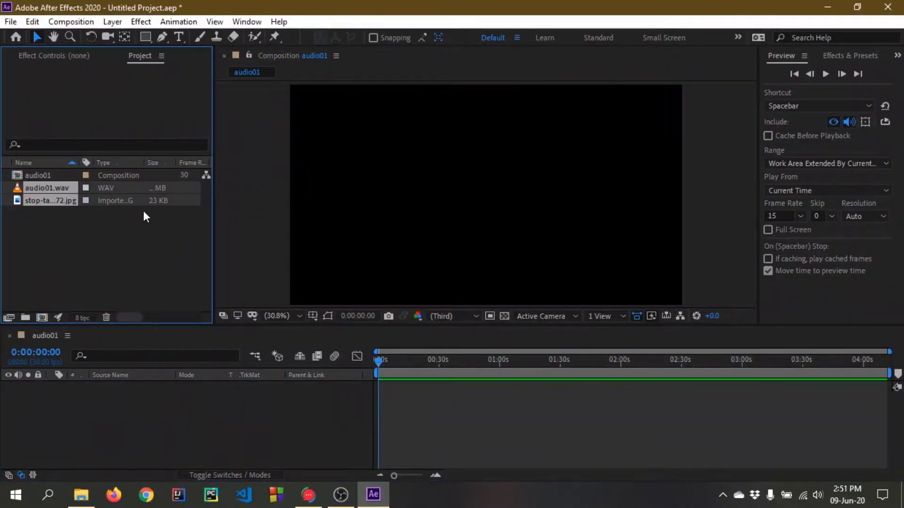
# Add the city picture to the audio01 composition as a layer and set its scale to 296%
pyautogui.click(37, 210)
pyautogui.moveTo(44, 200); pyautogui.dragTo(132, 415)
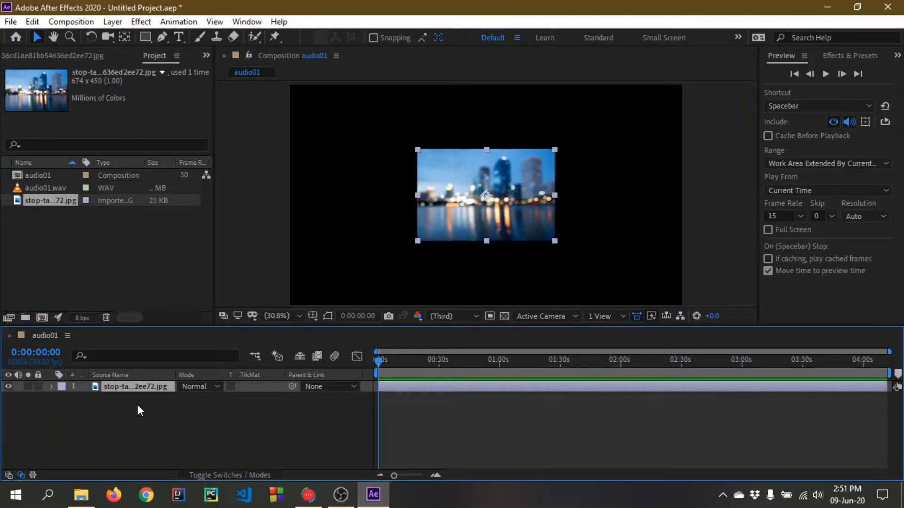
pyautogui.click(177, 426)
pyautogui.click(121, 385)
pyautogui.press('s')
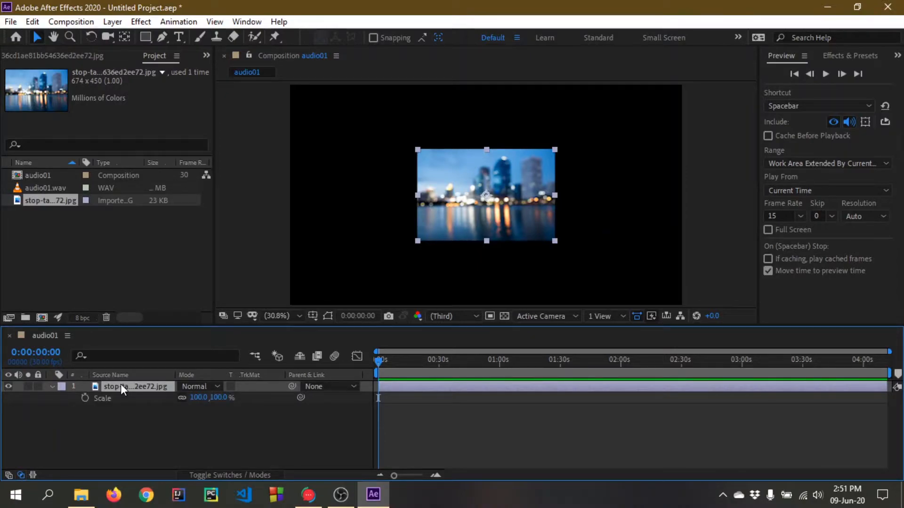
pyautogui.moveTo(198, 399); pyautogui.dragTo(335, 408)
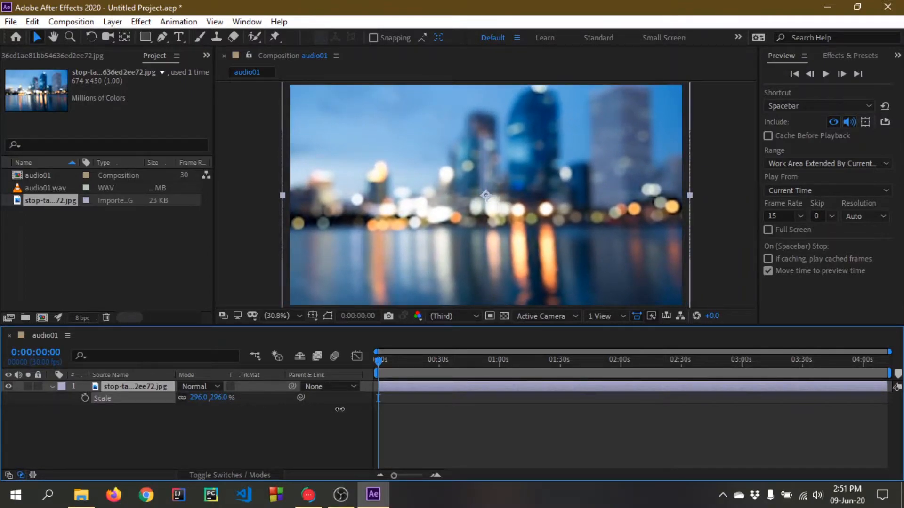
pyautogui.click(136, 423)
# Add the expression wiggle(2,10) to the picture layer's Position, then collapse the layer's properties
pyautogui.click(125, 386)
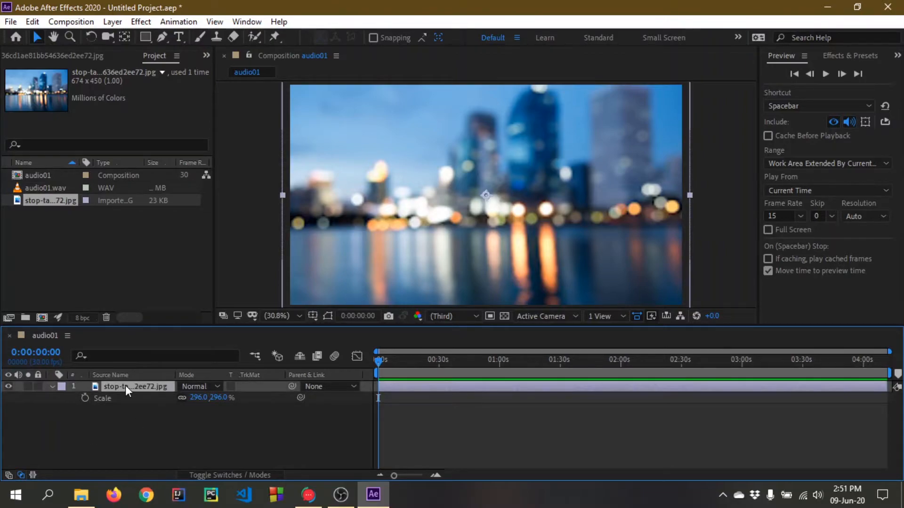
pyautogui.press('p')
pyautogui.keyDown('alt'); pyautogui.click(85, 399); pyautogui.keyUp('alt')
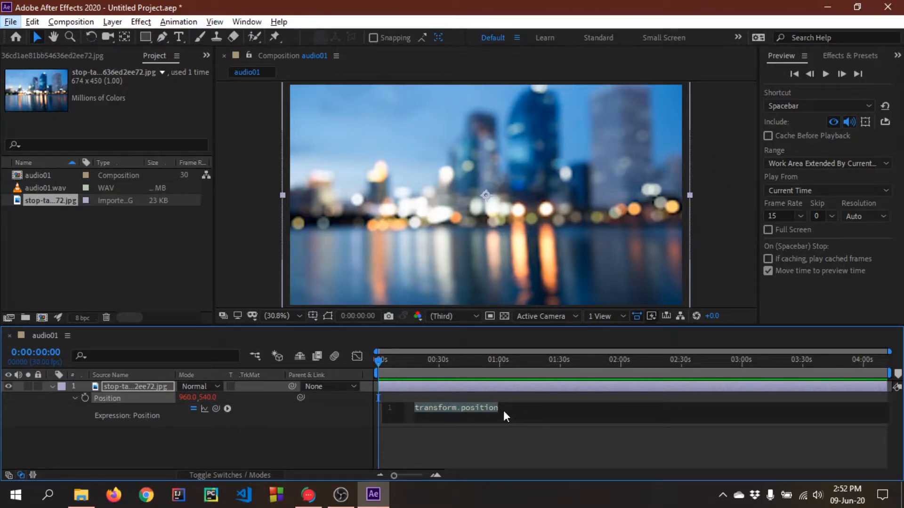
pyautogui.moveTo(499, 409); pyautogui.dragTo(414, 409)
pyautogui.write('wi')
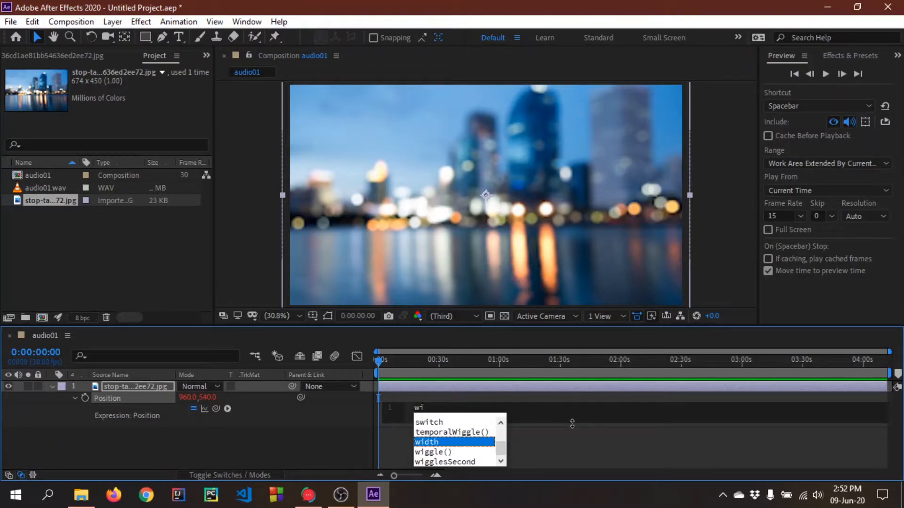
pyautogui.write('ggle')
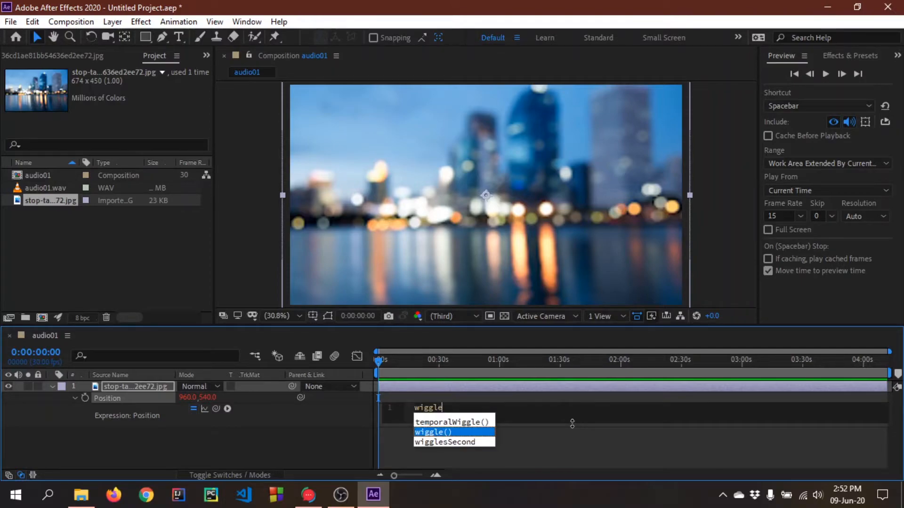
pyautogui.press('Return')
pyautogui.write('2')
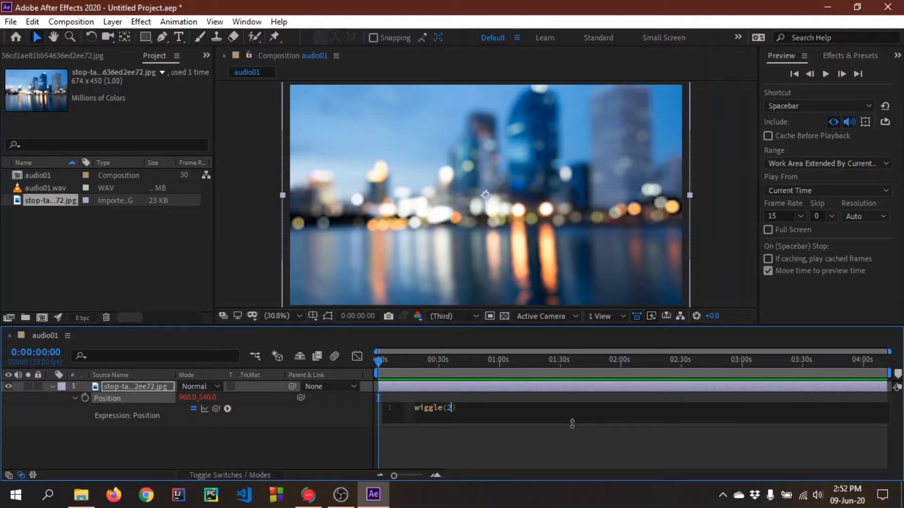
pyautogui.write(',10')
pyautogui.click(76, 397)
pyautogui.click(52, 387)
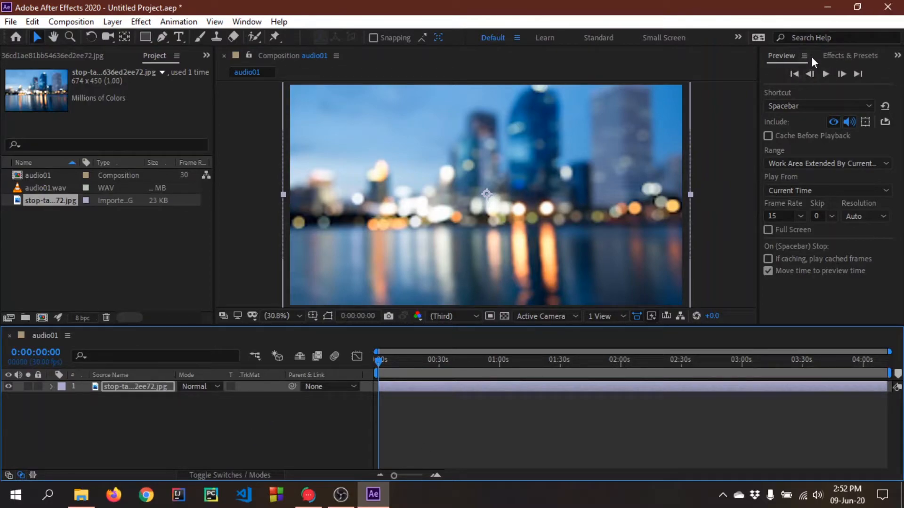
# Preview the wiggling picture and return the playhead to the start of the composition
pyautogui.click(826, 74)
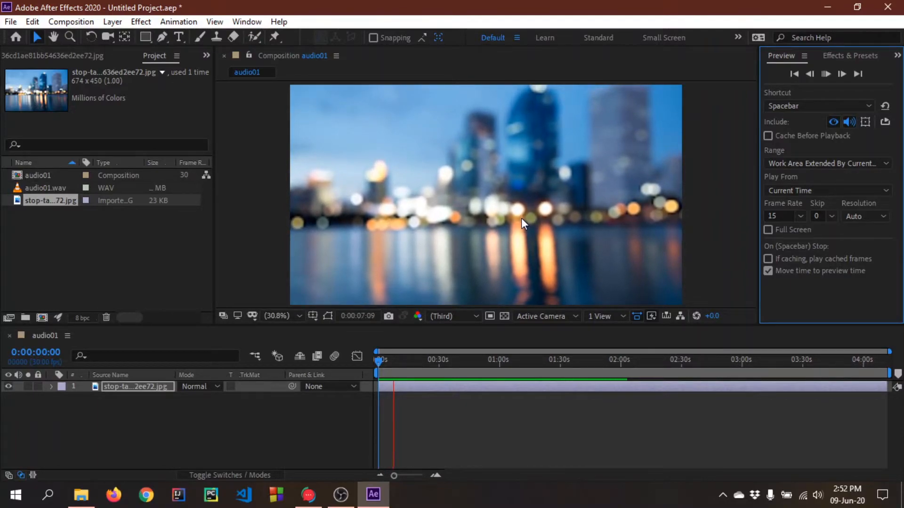
pyautogui.click(827, 72)
pyautogui.moveTo(394, 361); pyautogui.dragTo(369, 360)
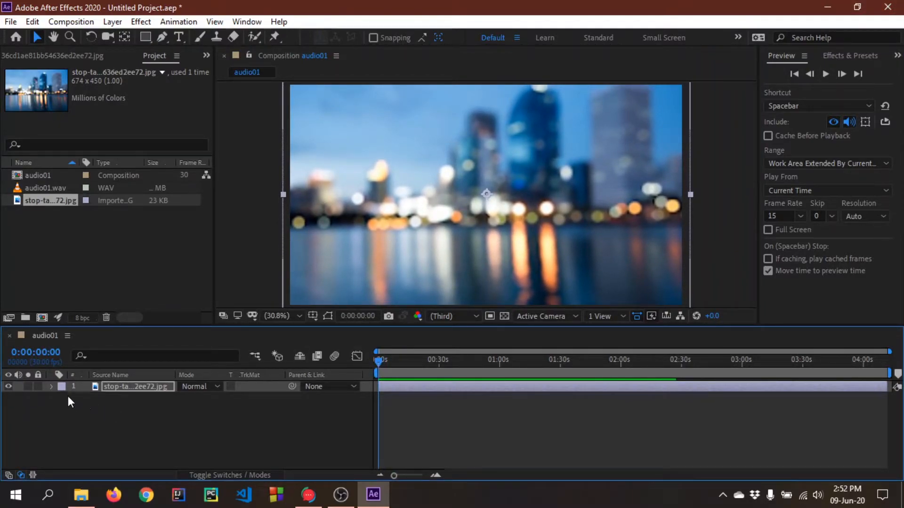
# Create a black, composition-sized solid layer named "main curcle"
pyautogui.rightClick(126, 420)
pyautogui.moveTo(281, 280)
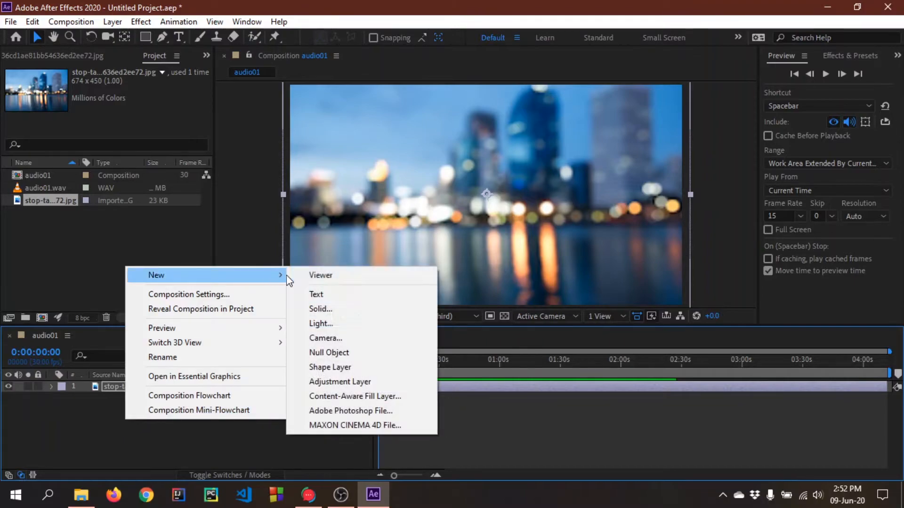
pyautogui.click(331, 308)
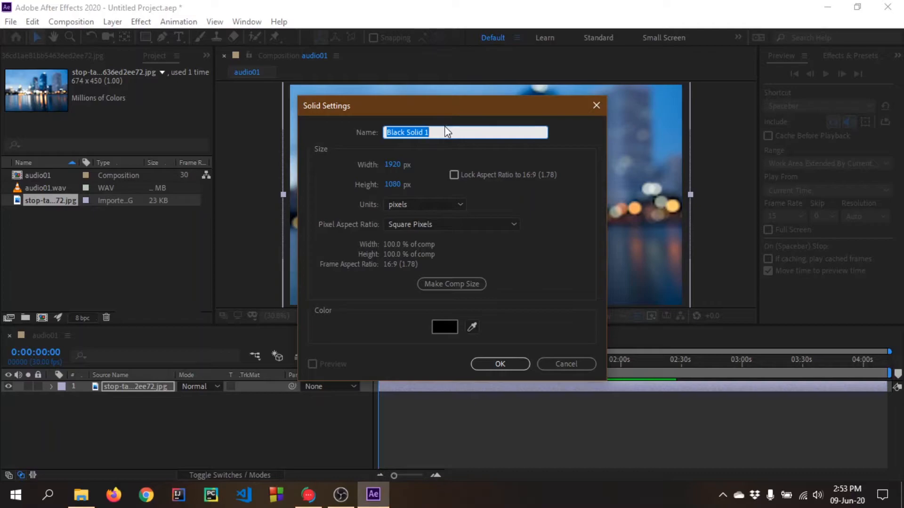
pyautogui.write('main ')
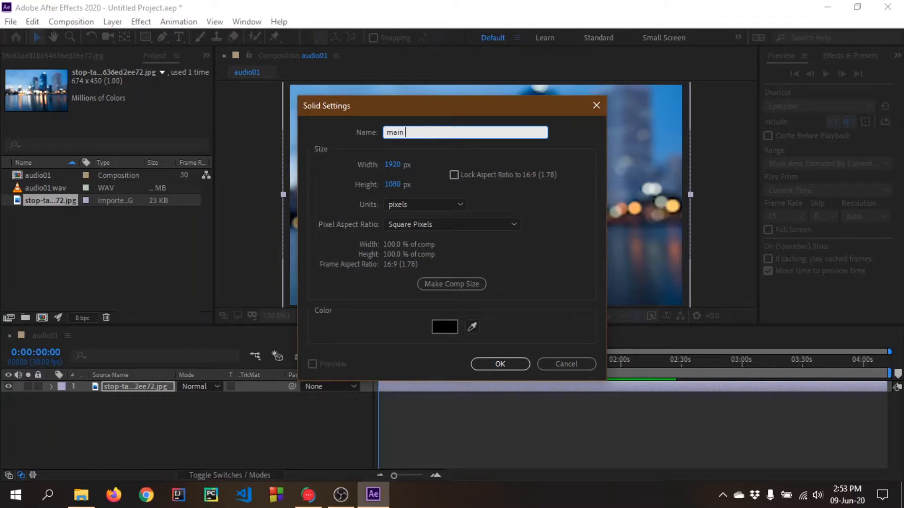
pyautogui.write('curcle')
pyautogui.click(499, 363)
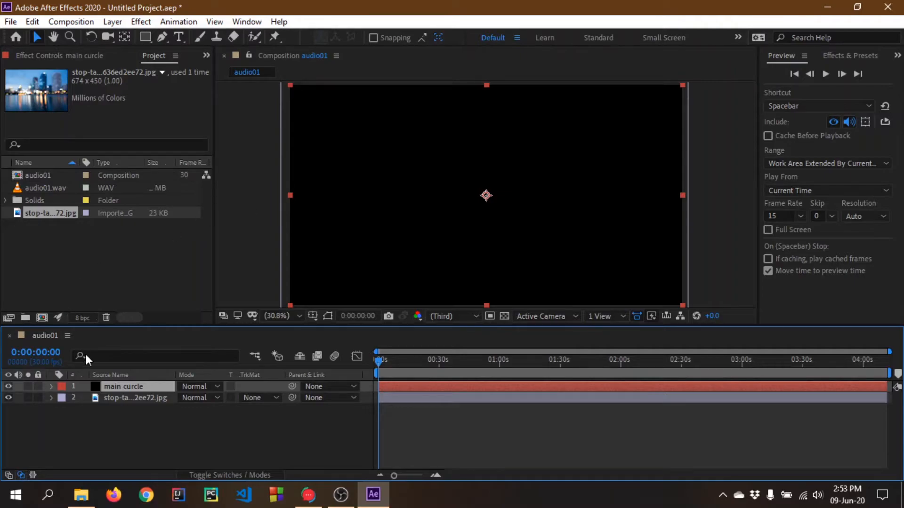
# Draw a circular mask centred on the main curcle solid with the Ellipse tool
pyautogui.click(120, 388)
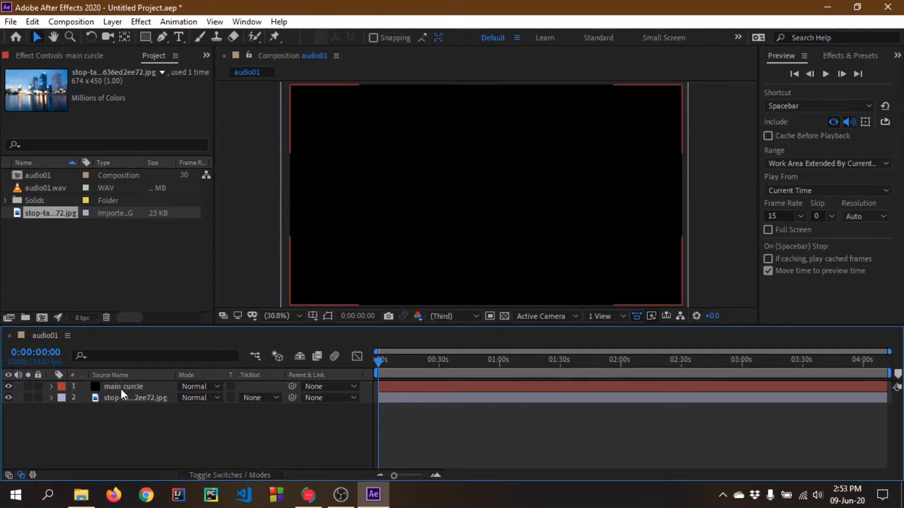
pyautogui.press('Return')
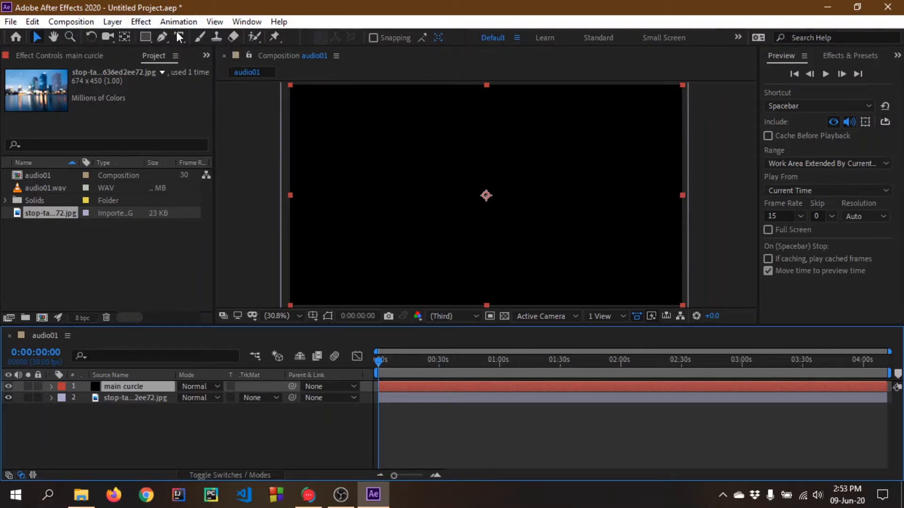
pyautogui.click(144, 38)
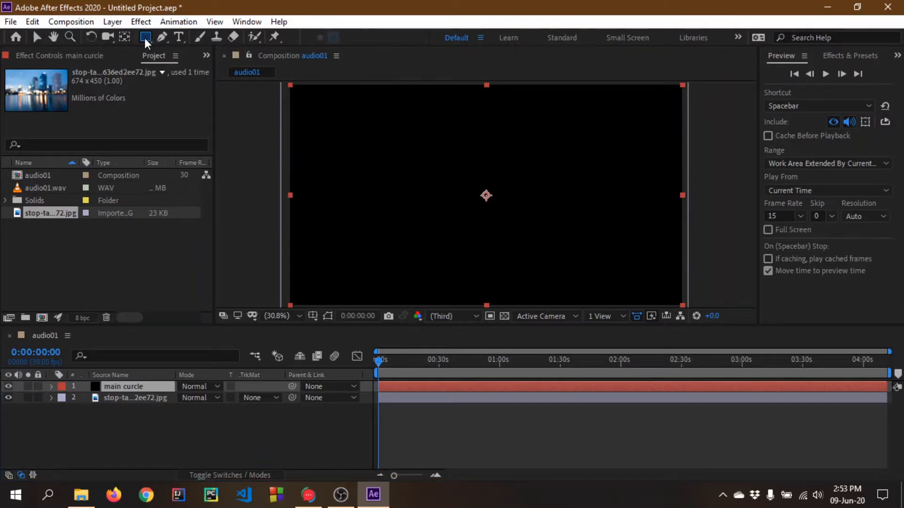
pyautogui.press('q')
pyautogui.press('q')
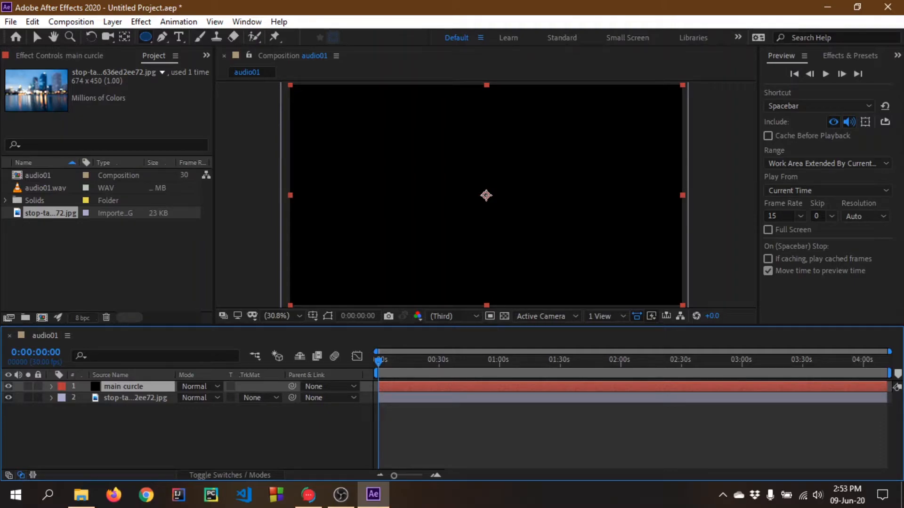
pyautogui.moveTo(486, 195); pyautogui.dragTo(488, 199)
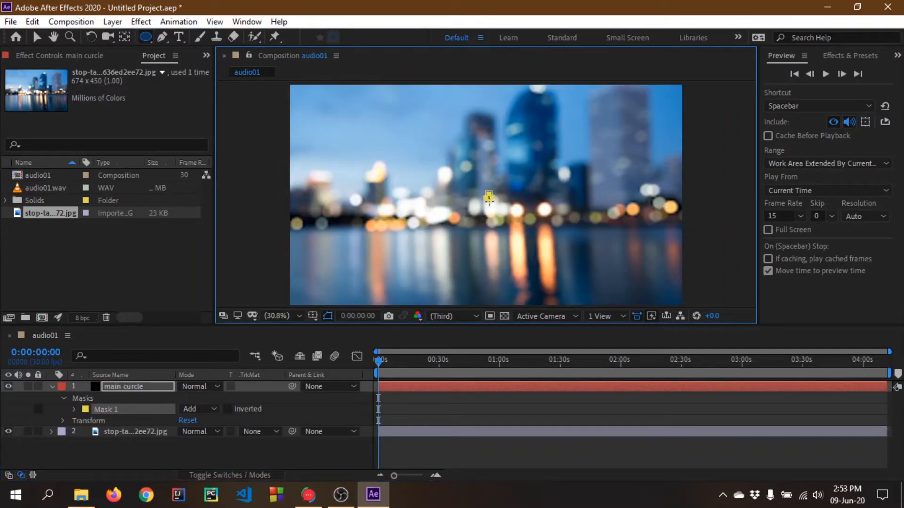
pyautogui.moveTo(488, 198); pyautogui.dragTo(525, 242)
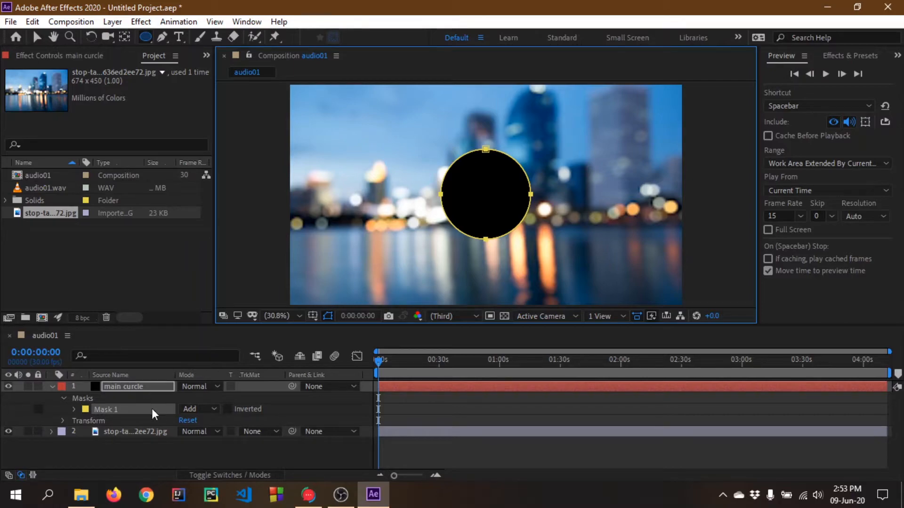
# Set the mode of Mask 1 on the main curcle layer to None and collapse the layer
pyautogui.click(216, 409)
pyautogui.click(211, 309)
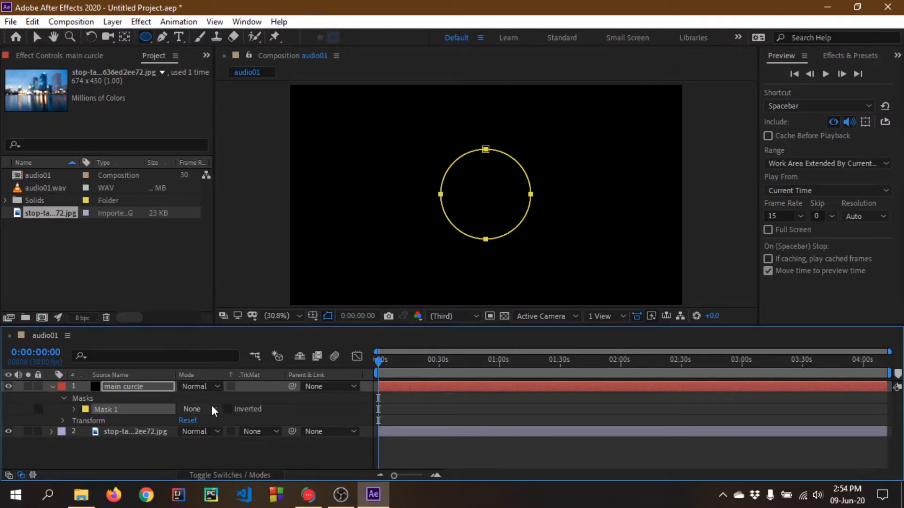
pyautogui.click(51, 386)
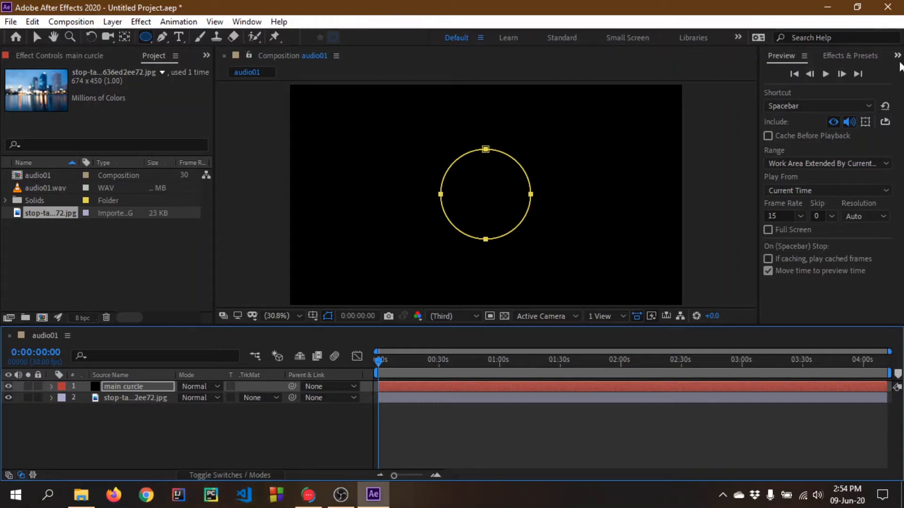
# Find the Audio Spectrum effect by searching for "audio" and apply it to the main curcle layer
pyautogui.click(845, 55)
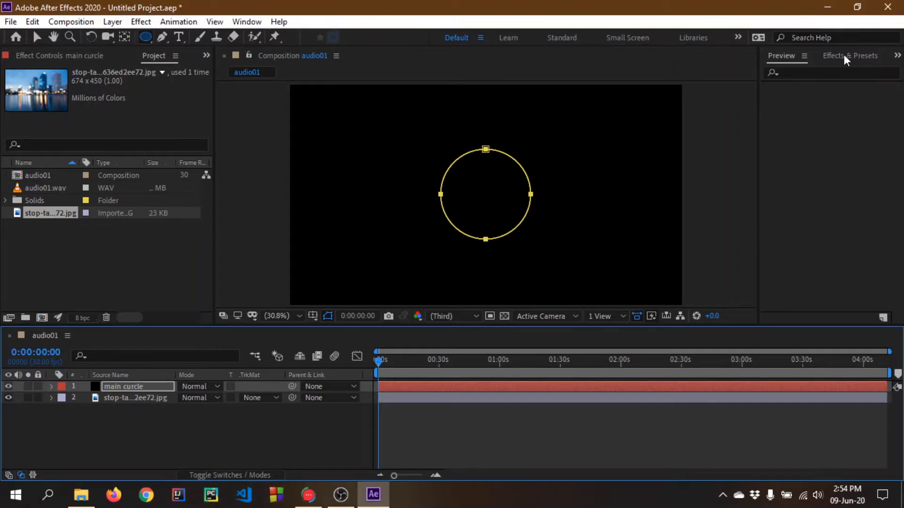
pyautogui.click(796, 71)
pyautogui.write('audio')
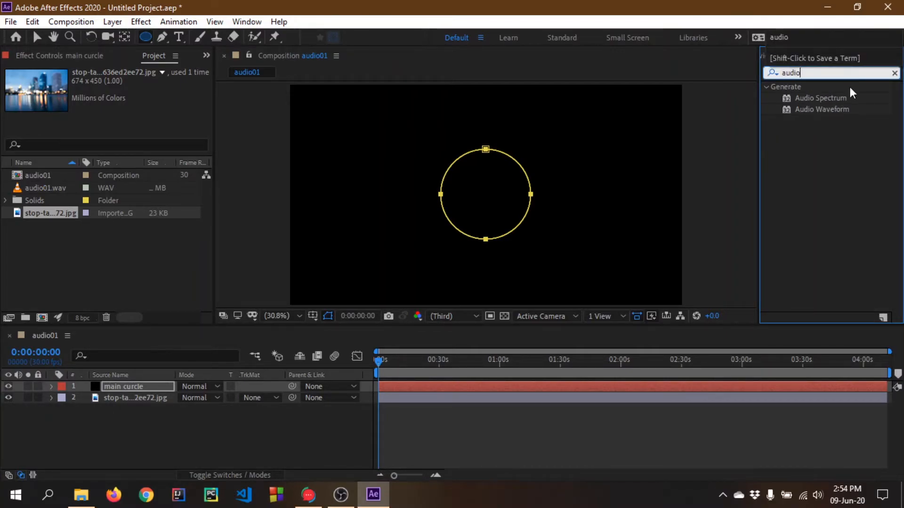
pyautogui.moveTo(824, 99); pyautogui.dragTo(492, 195)
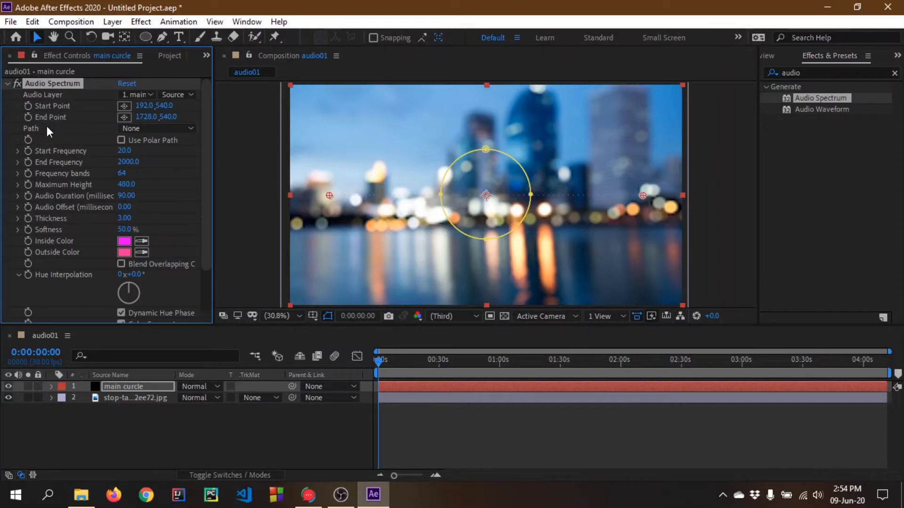
# Set the Audio Spectrum path to Mask 1 and hide the mask outline in the composition view
pyautogui.click(185, 127)
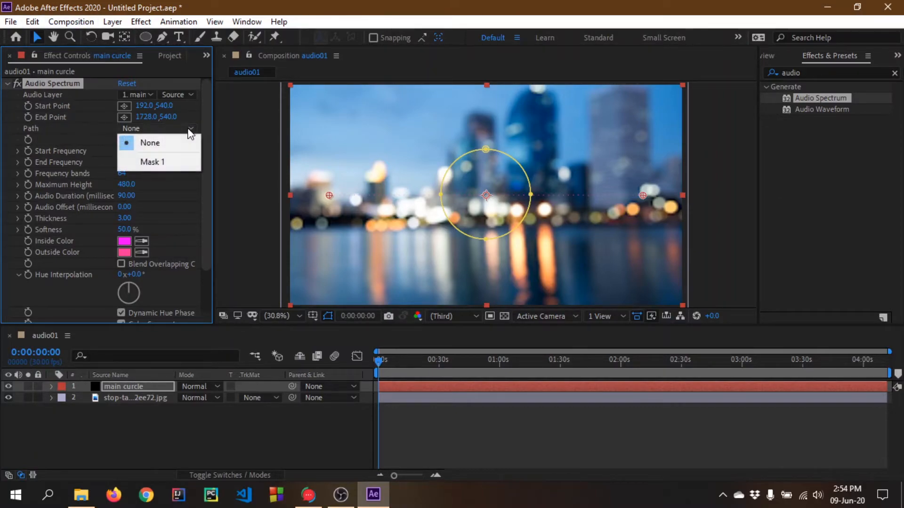
pyautogui.click(154, 163)
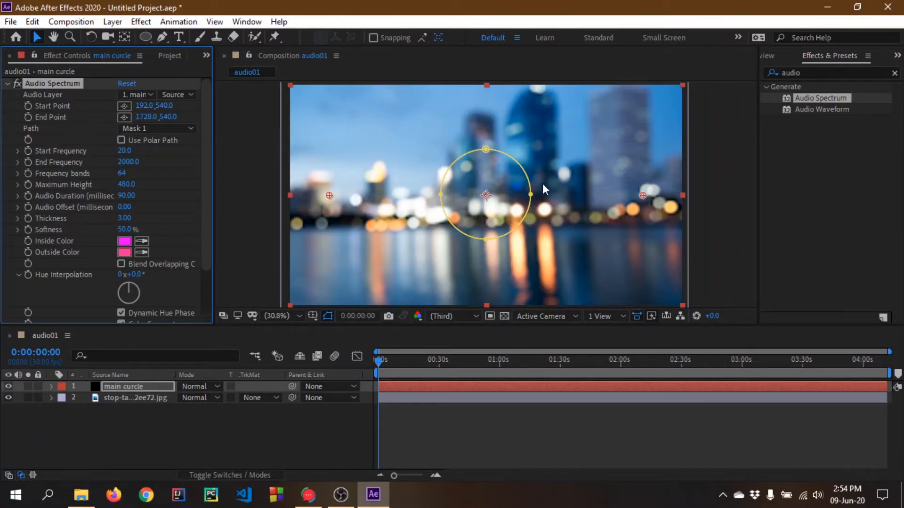
pyautogui.click(328, 316)
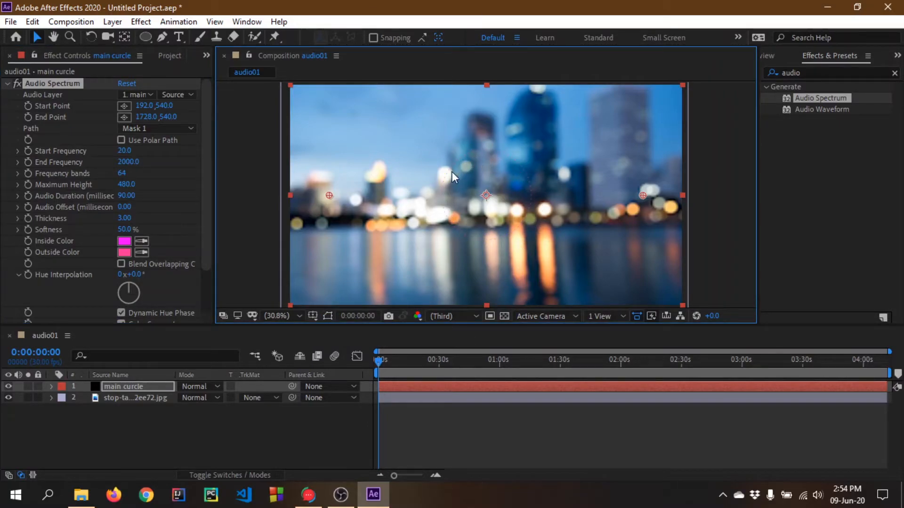
# Set the Audio Spectrum's inside colour to near-white FAF7FA and its outside colour to near-white as well
pyautogui.click(127, 244)
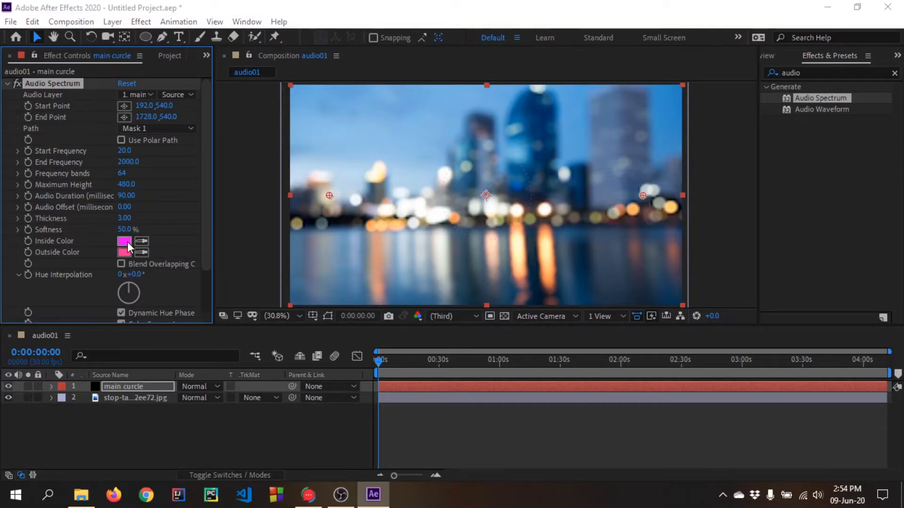
pyautogui.click(296, 167)
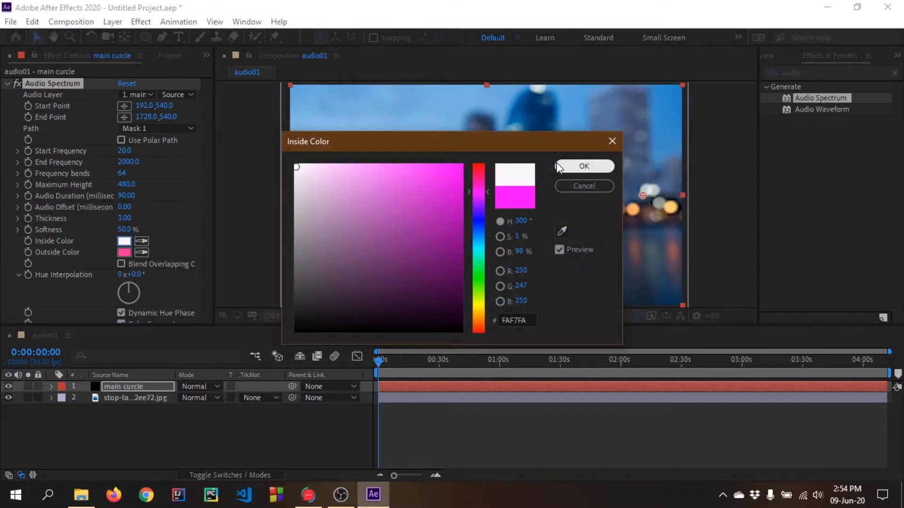
pyautogui.click(584, 166)
pyautogui.click(124, 252)
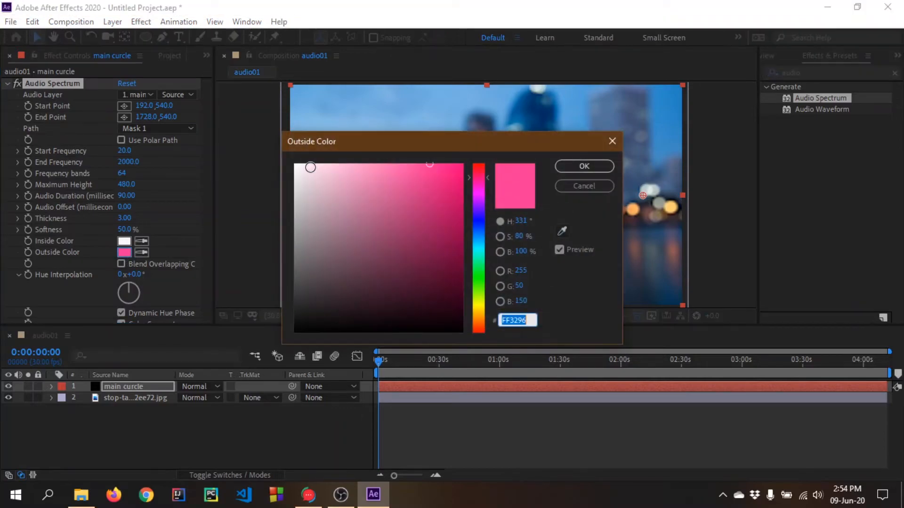
pyautogui.click(297, 167)
pyautogui.click(583, 166)
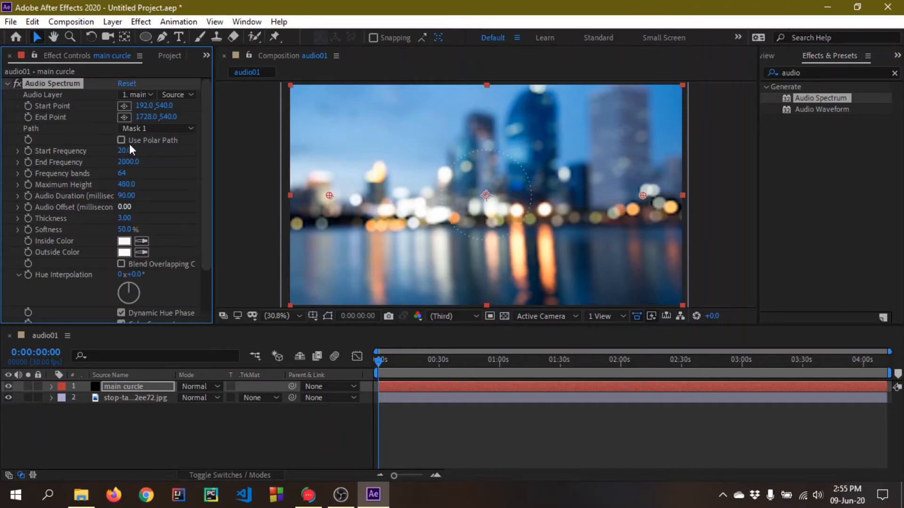
# Set the Audio Spectrum's frequency bands to 112 and its maximum height to 850
pyautogui.click(123, 174)
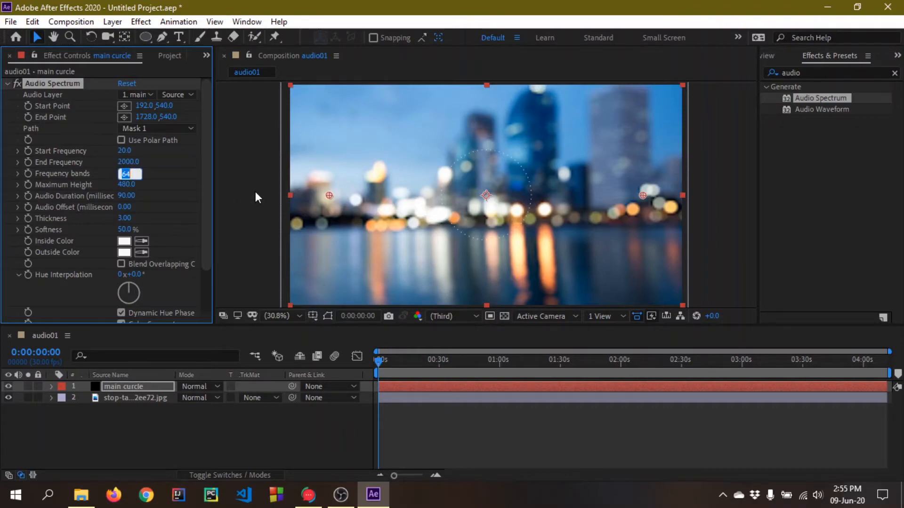
pyautogui.write('1212')
pyautogui.press('Return')
pyautogui.click(126, 184)
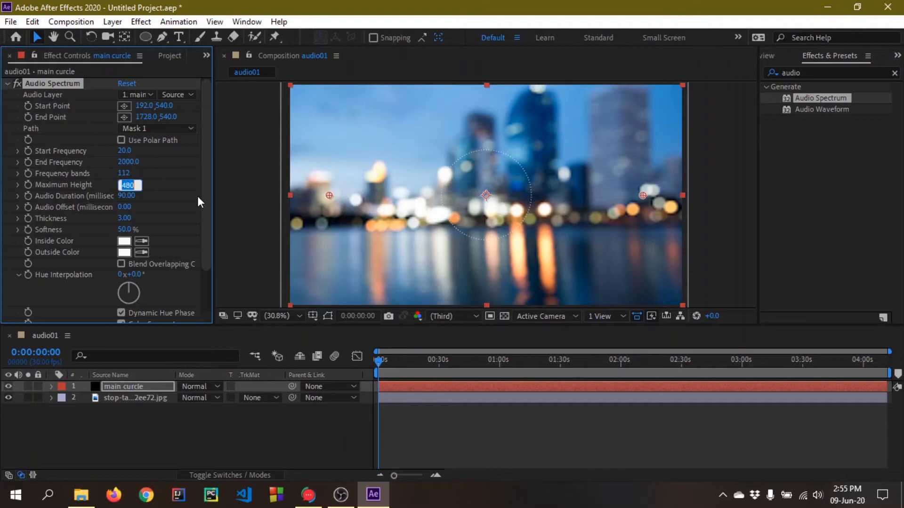
pyautogui.write('850')
# Set the Audio Spectrum's thickness to 12 and its softness to 0%
pyautogui.click(124, 218)
pyautogui.write('12')
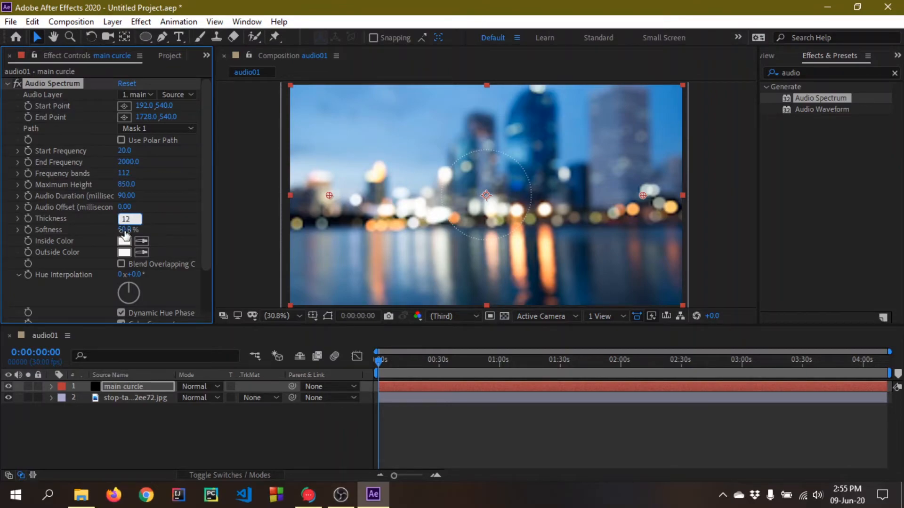
pyautogui.press('Tab')
pyautogui.write('0')
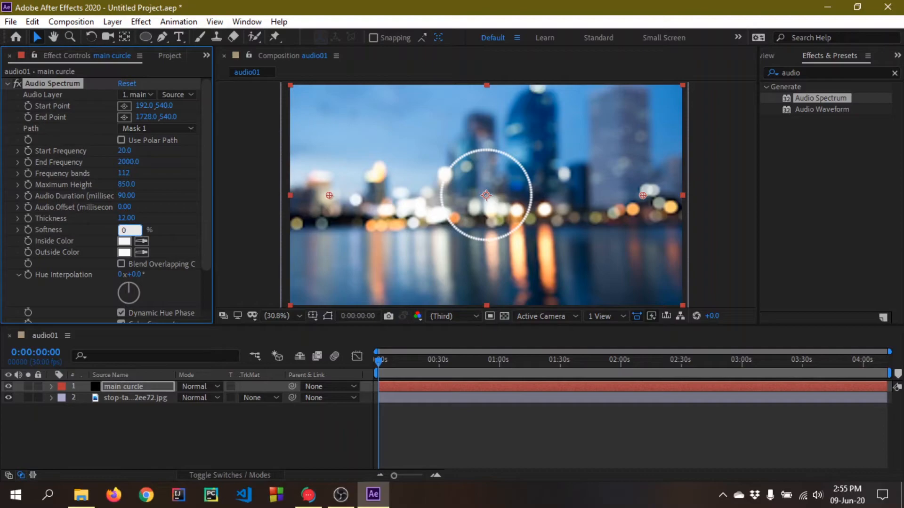
pyautogui.press('Return')
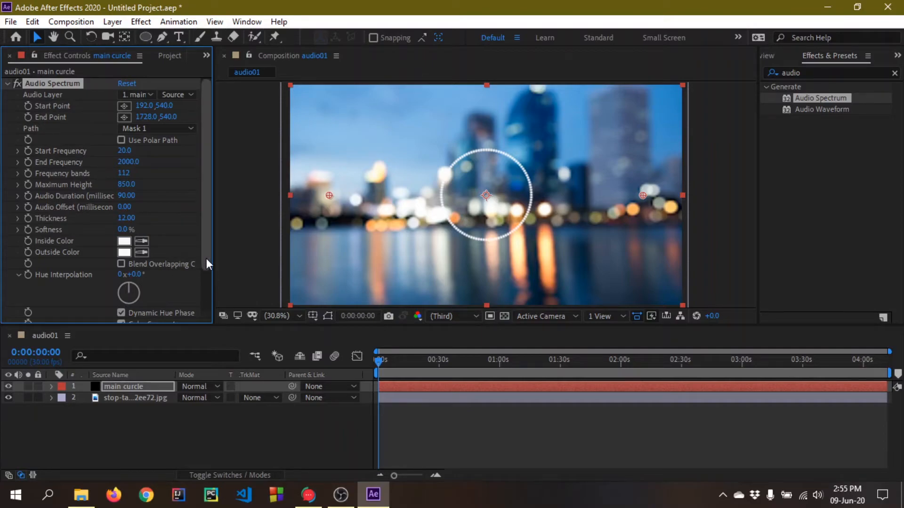
# Play a short preview of the composition to check the circle, and stop it
pyautogui.click(768, 56)
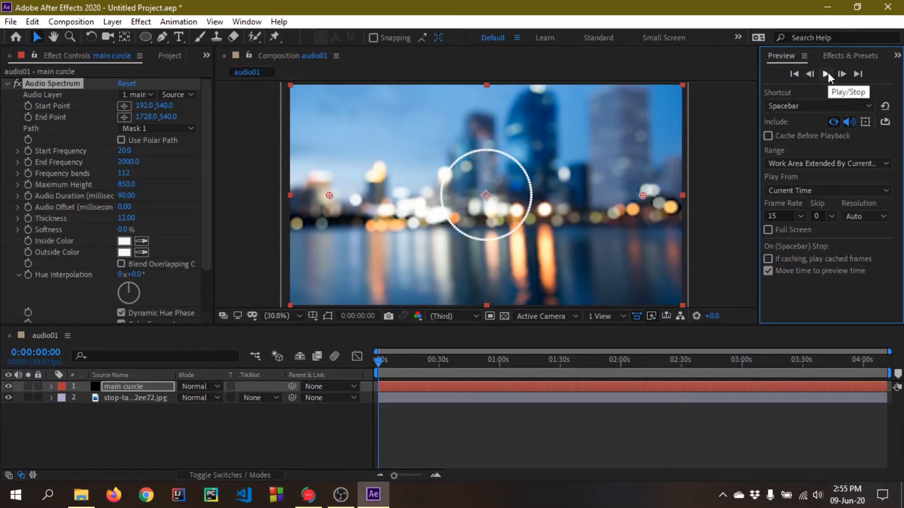
pyautogui.click(826, 74)
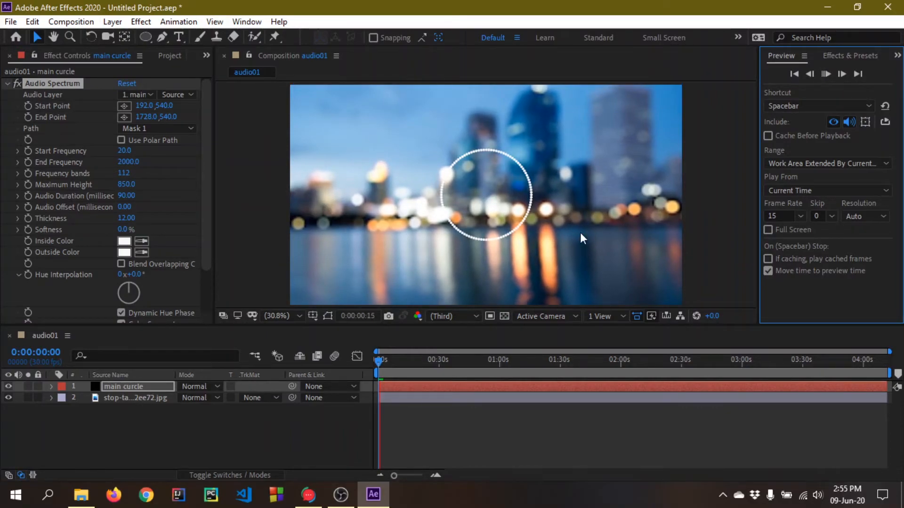
pyautogui.press('space')
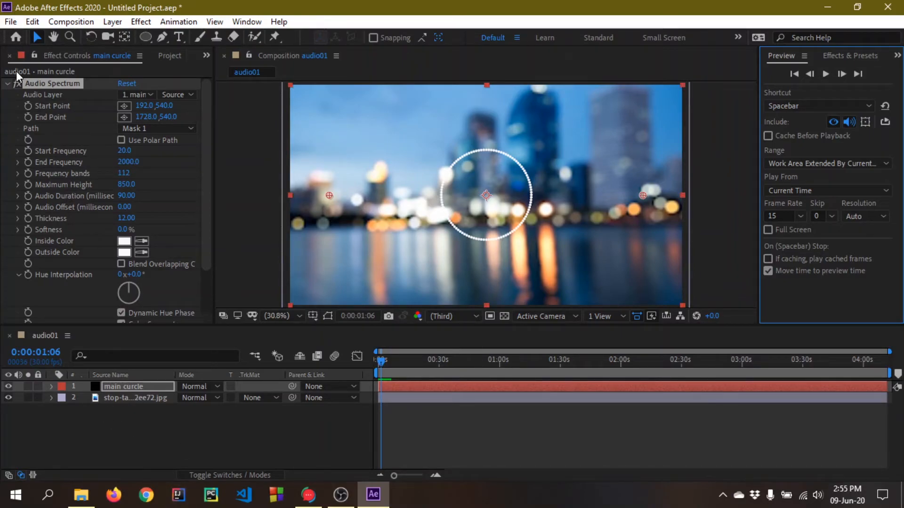
# Add audio01.wav from the project to the composition as a layer beneath the background picture
pyautogui.click(165, 56)
pyautogui.click(35, 188)
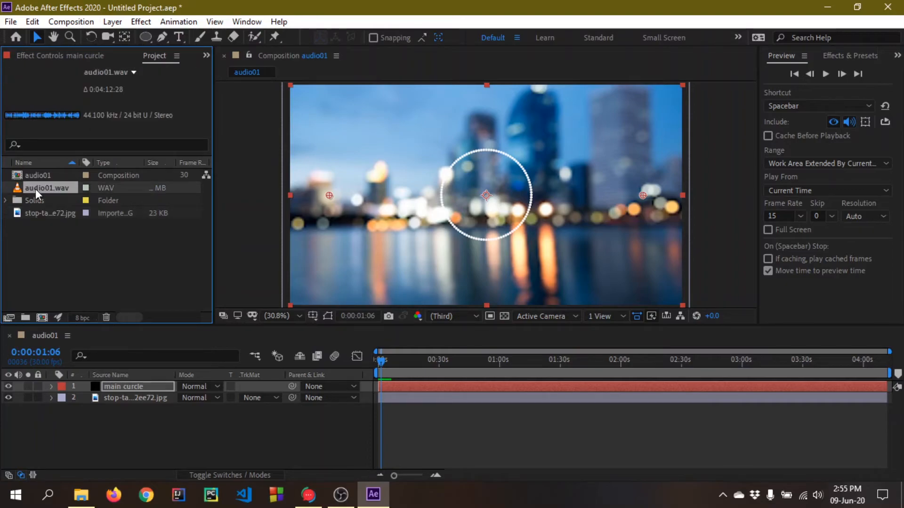
pyautogui.moveTo(36, 188); pyautogui.dragTo(76, 423)
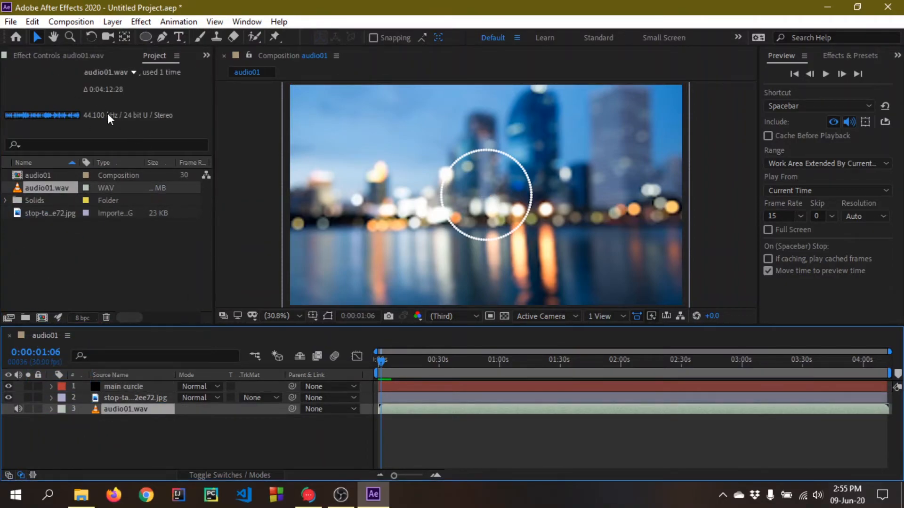
# Set the audio layer of the main curcle's Audio Spectrum effect to audio01.wav
pyautogui.click(132, 387)
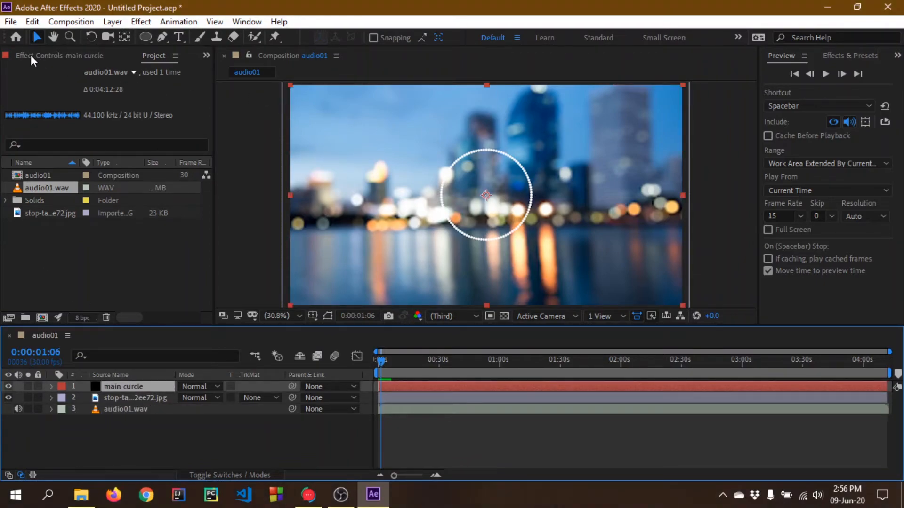
pyautogui.click(56, 51)
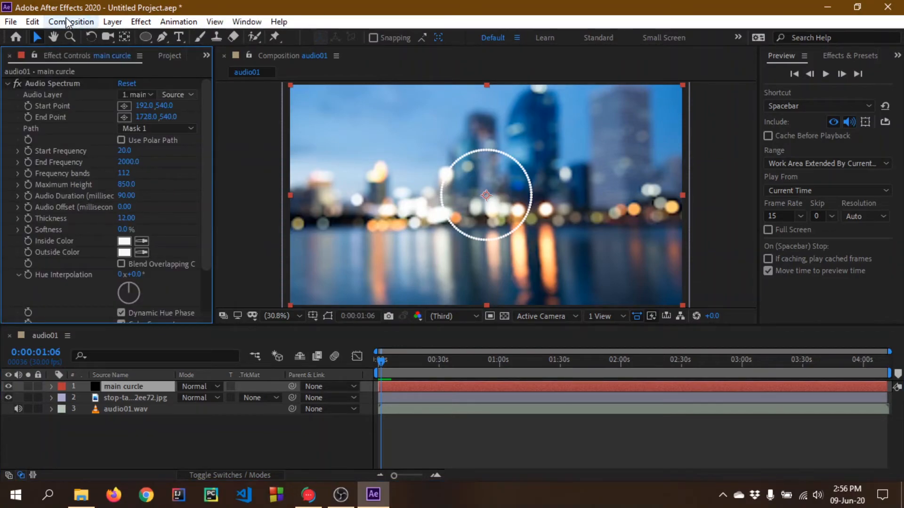
pyautogui.click(146, 95)
pyautogui.click(155, 157)
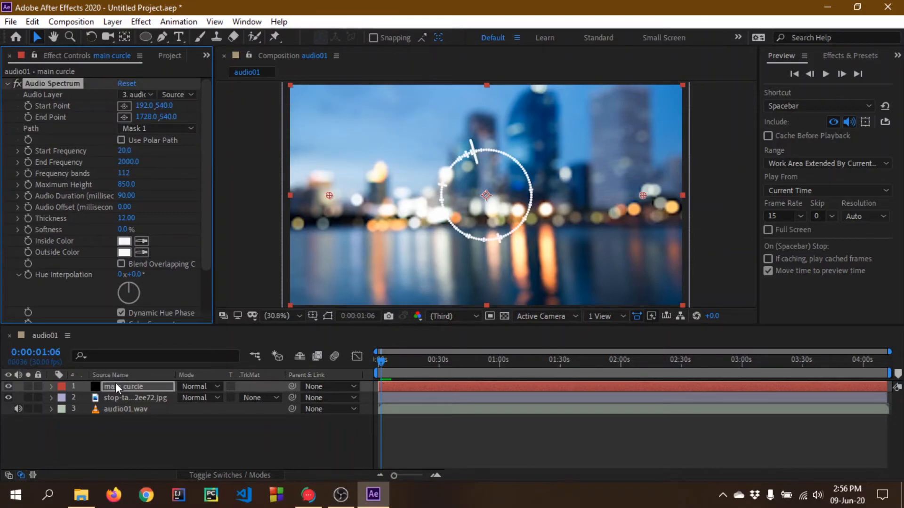
# Return to the start of the composition and preview the spectrum reacting to the audio for several seconds
pyautogui.moveTo(382, 361); pyautogui.dragTo(360, 361)
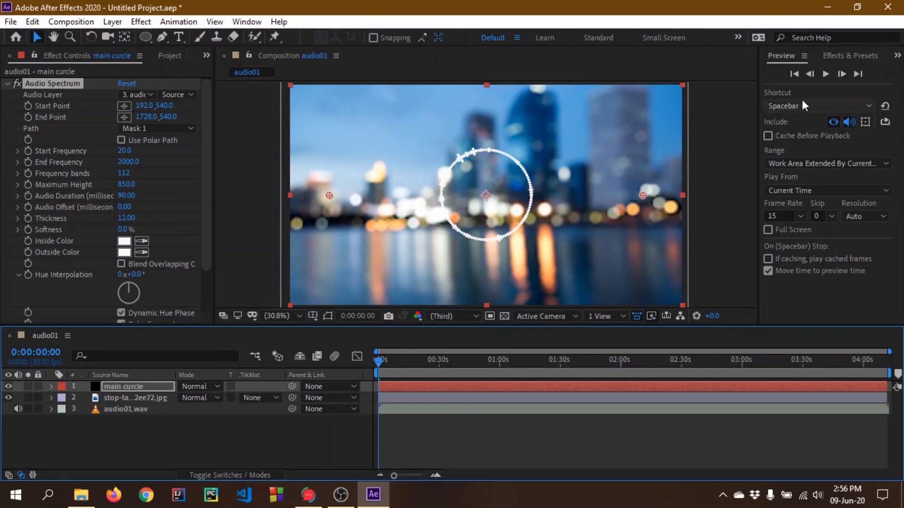
pyautogui.click(825, 74)
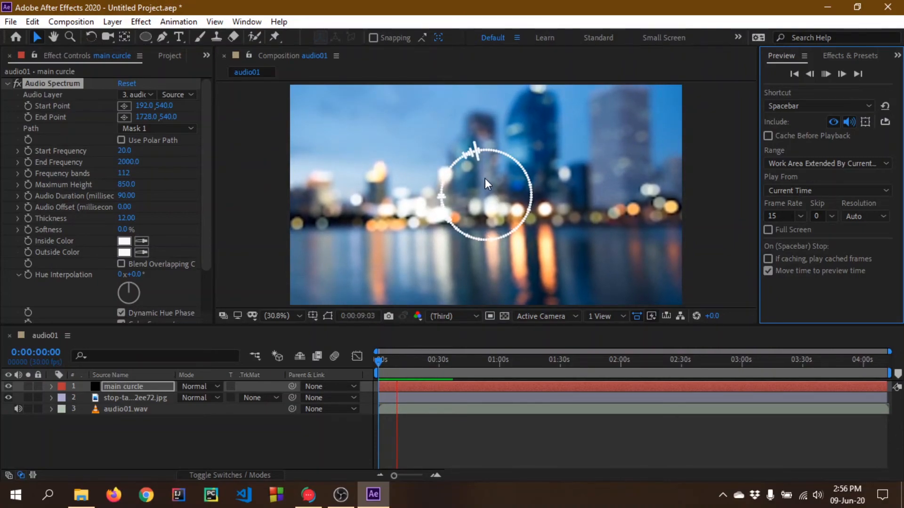
pyautogui.click(827, 74)
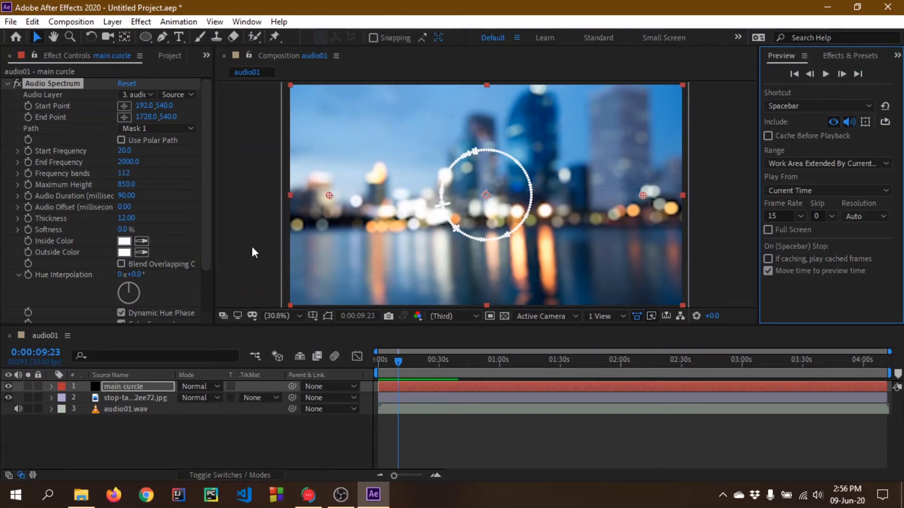
# Set the Audio Spectrum's side options to Side B
pyautogui.scroll(-3, 208, 199)
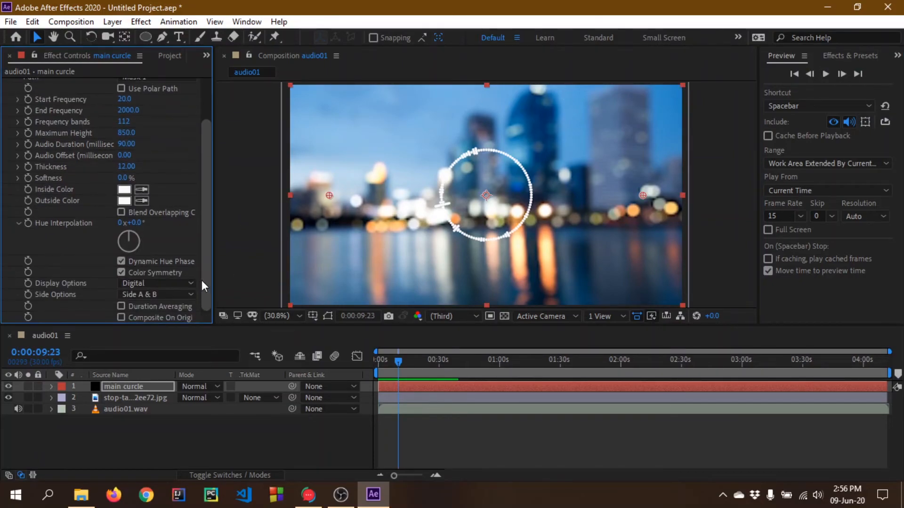
pyautogui.click(159, 294)
pyautogui.click(153, 320)
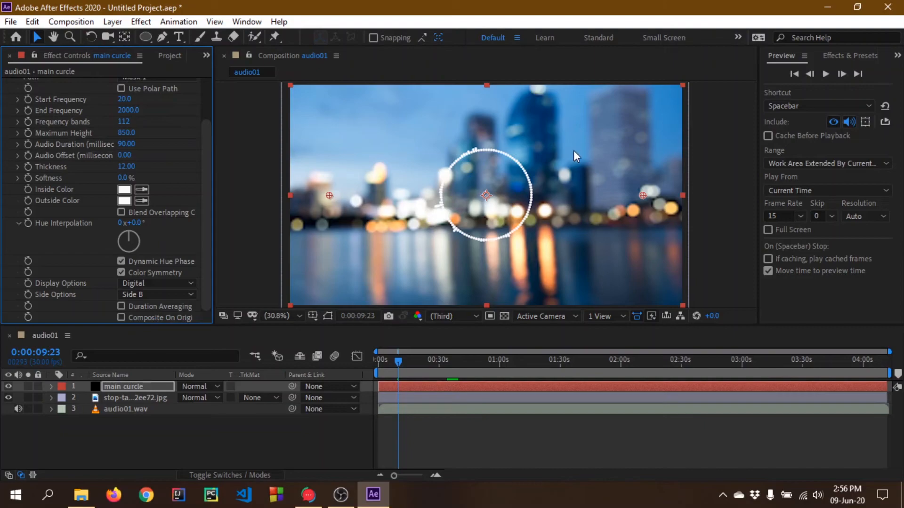
# Preview the one-sided spectrum from the current time and again from about 41 seconds, and stop playback
pyautogui.click(826, 74)
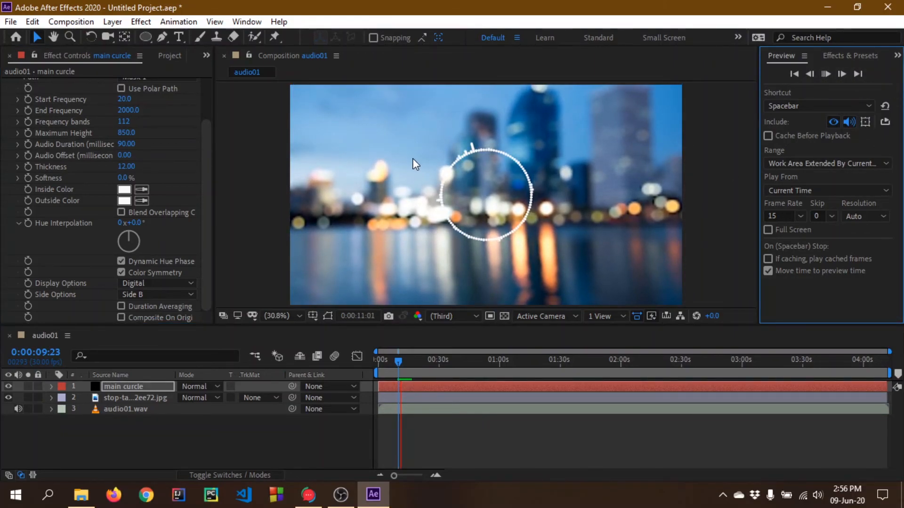
pyautogui.moveTo(400, 362); pyautogui.dragTo(462, 364)
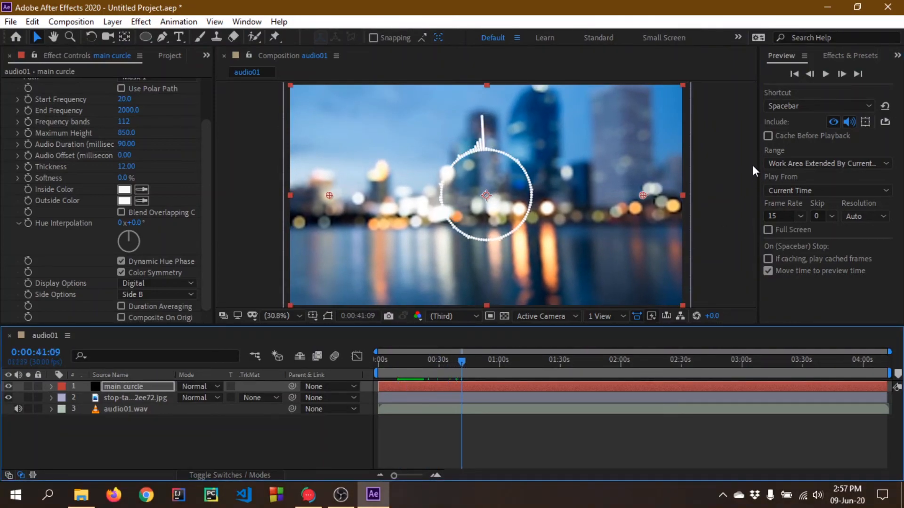
pyautogui.press('space')
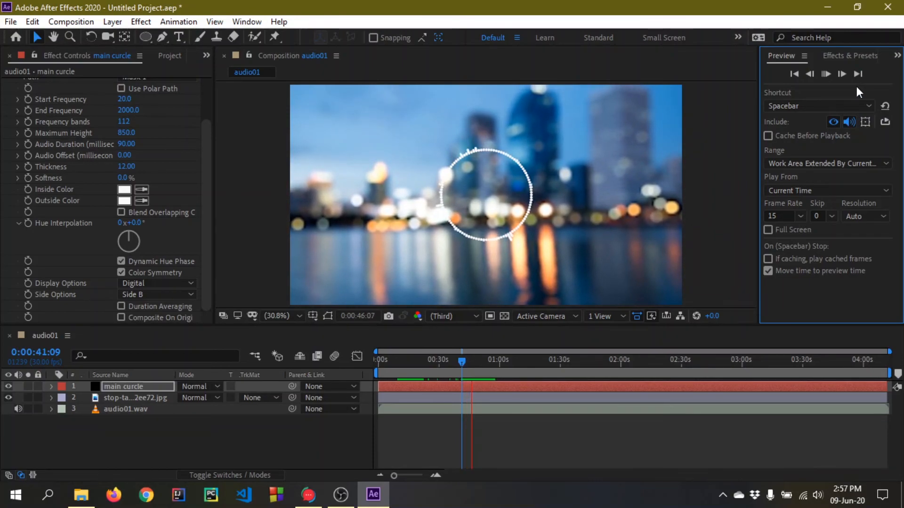
pyautogui.click(825, 75)
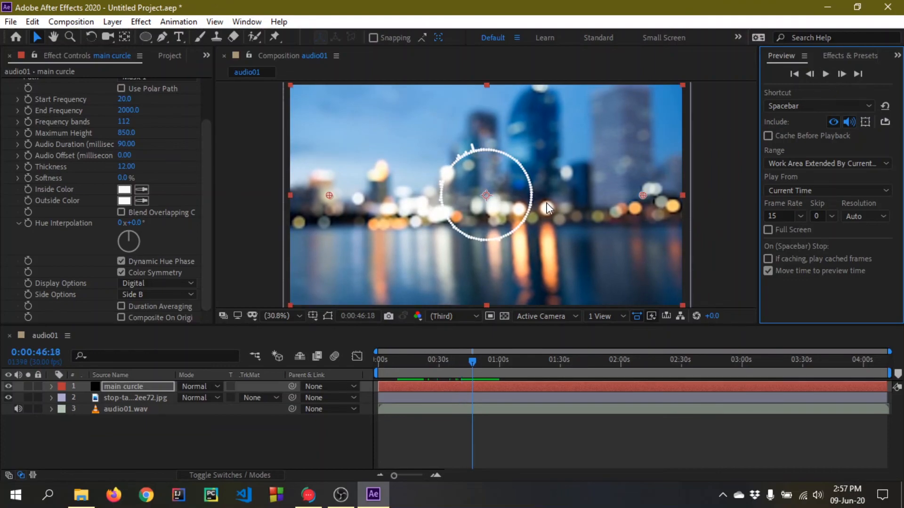